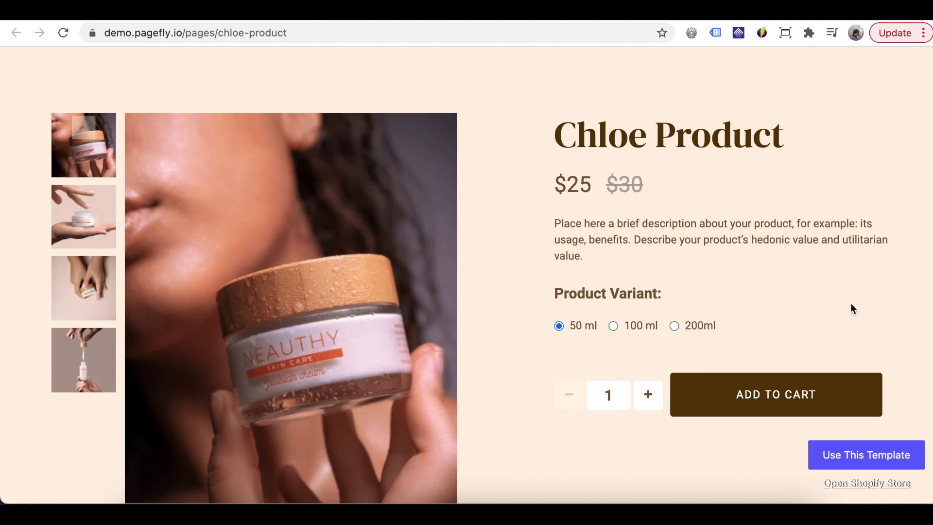
Scroll through the Chloe Product template demo page.
scroll(851, 307, down, 20)
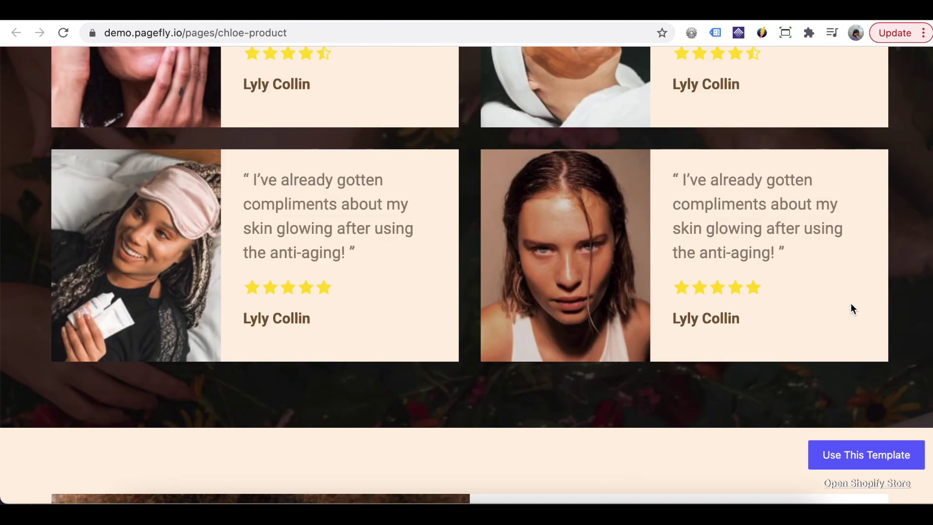
scroll(851, 308, down, 10)
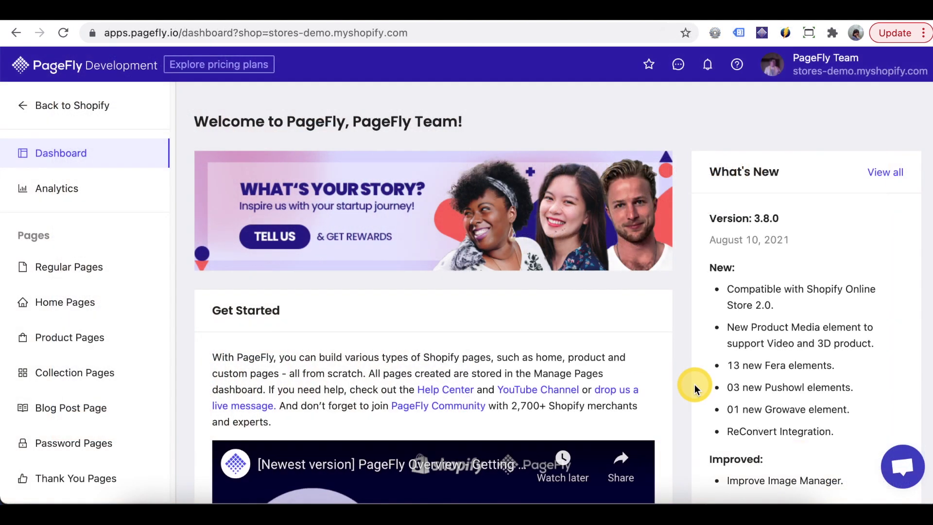
Go to Product Pages and create a new blank Untitled product page.
scroll(695, 385, down, 5)
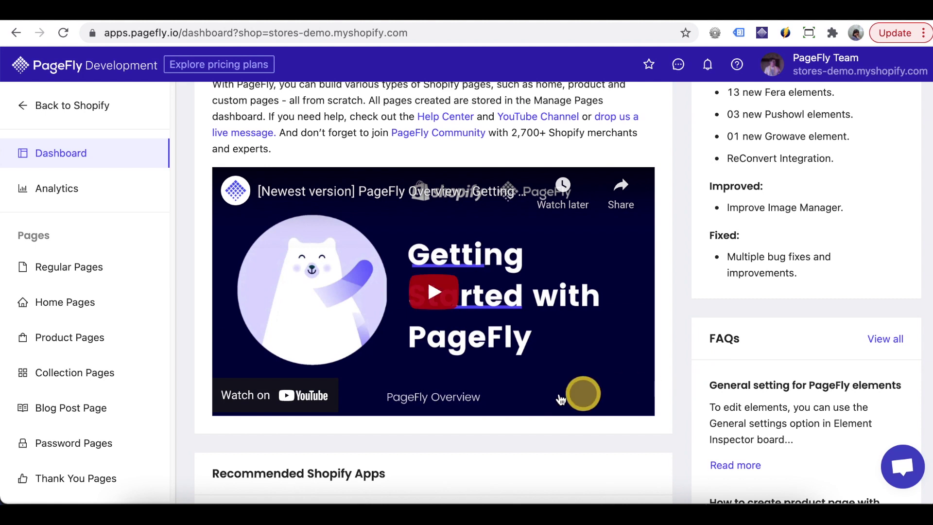
click(67, 339)
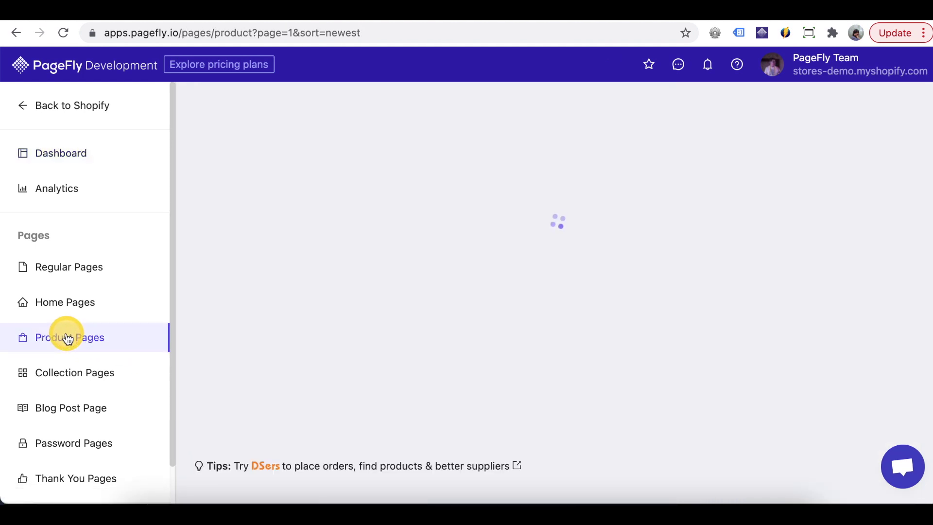
scroll(547, 290, up, 8)
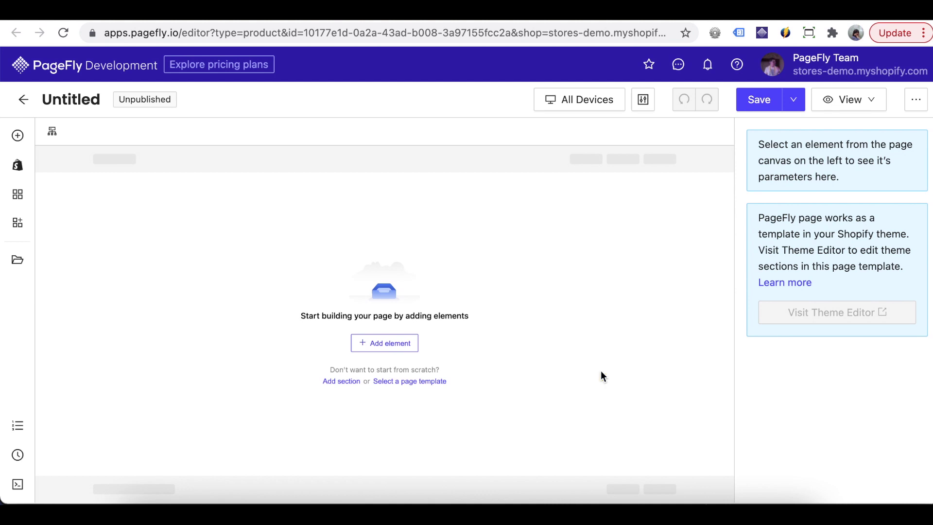
In Page Settings, assign the page to the 3/4 sleeve raglan shirt - Bearie_Celebrate and save.
click(920, 101)
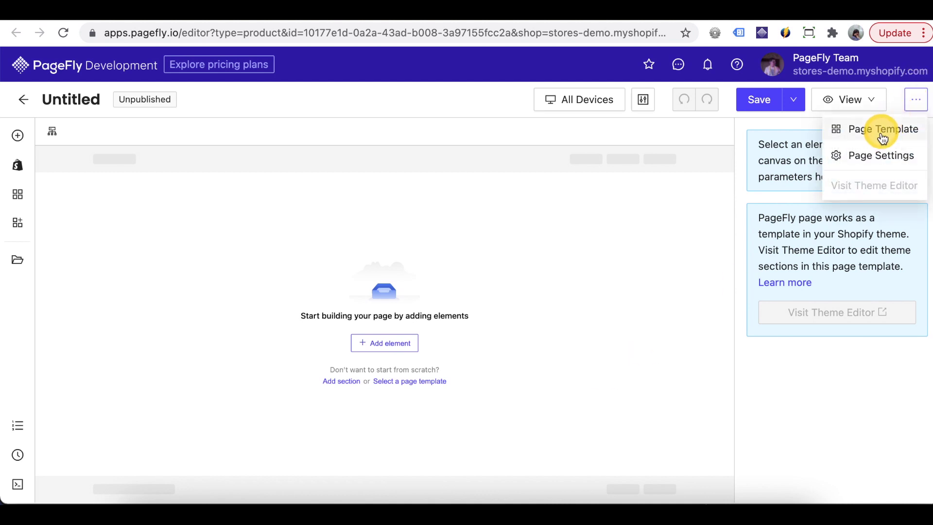
click(875, 157)
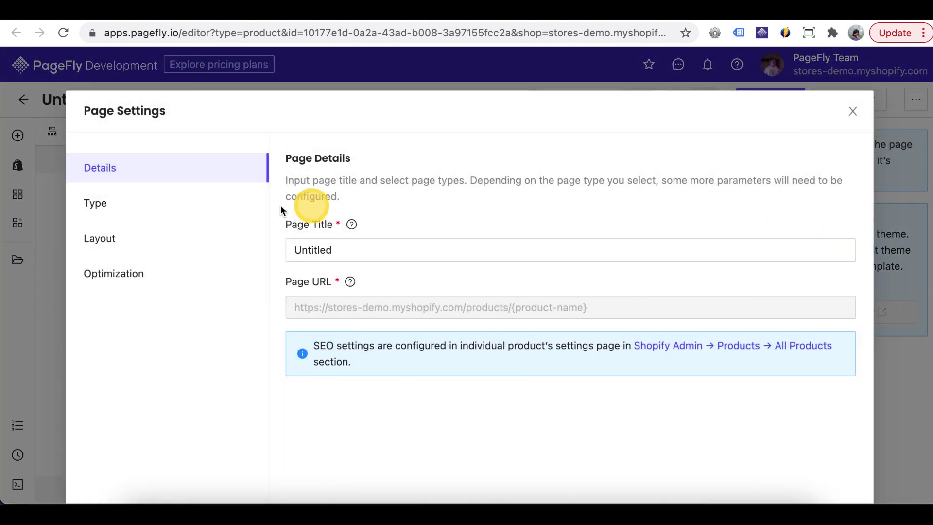
click(151, 205)
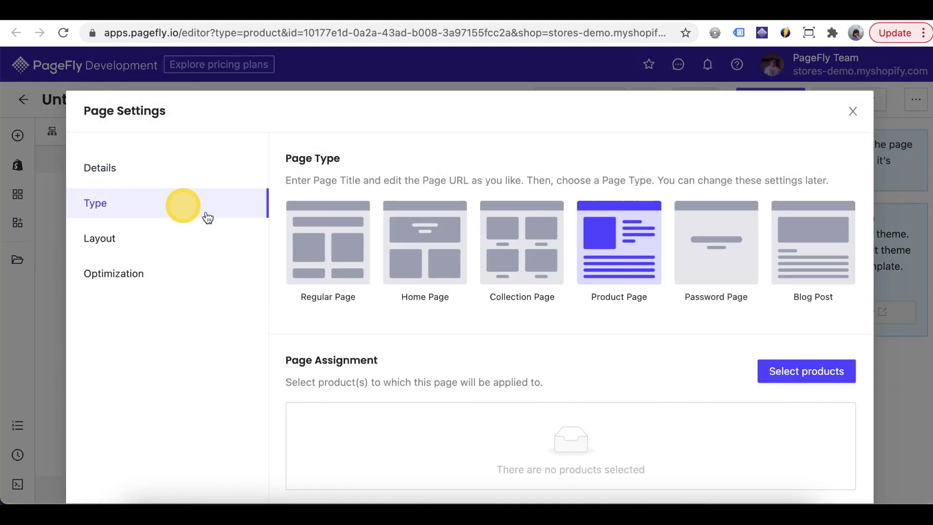
scroll(824, 371, down, 1)
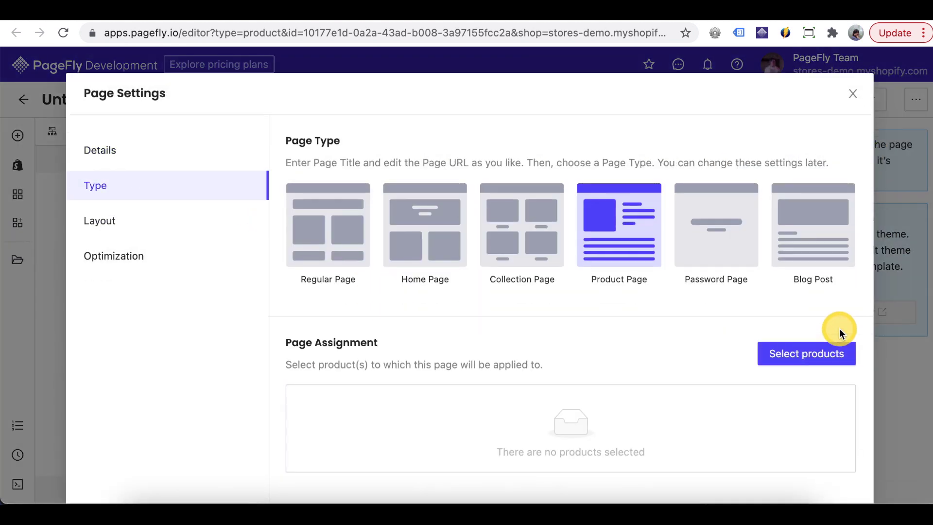
click(797, 340)
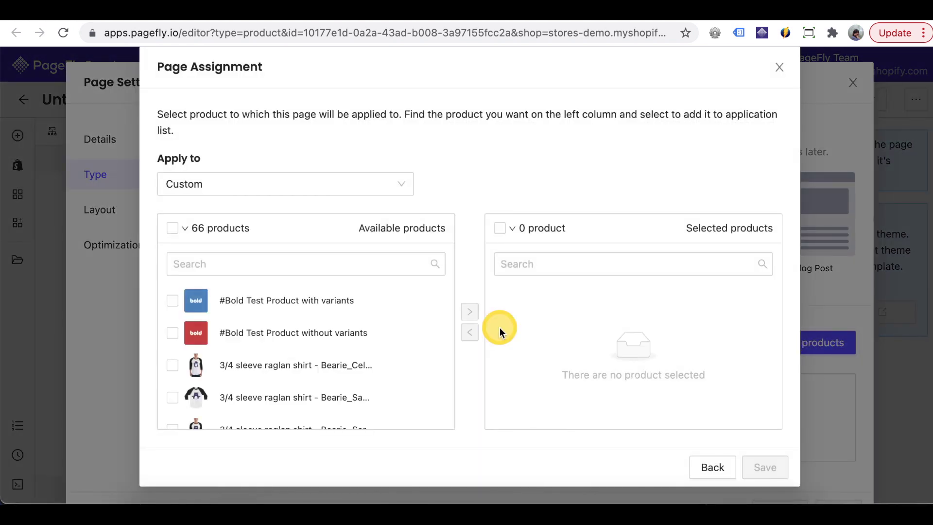
click(173, 365)
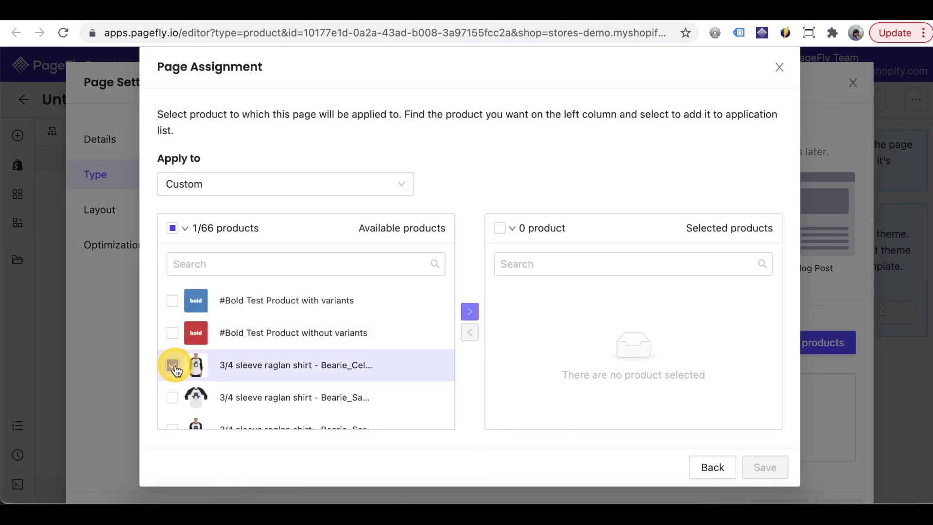
click(470, 312)
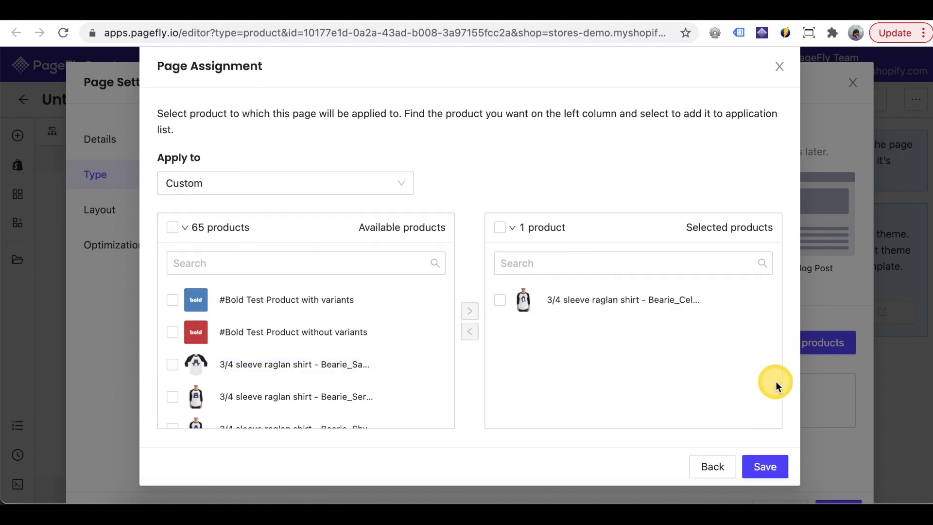
click(768, 466)
scroll(771, 463, down, 1)
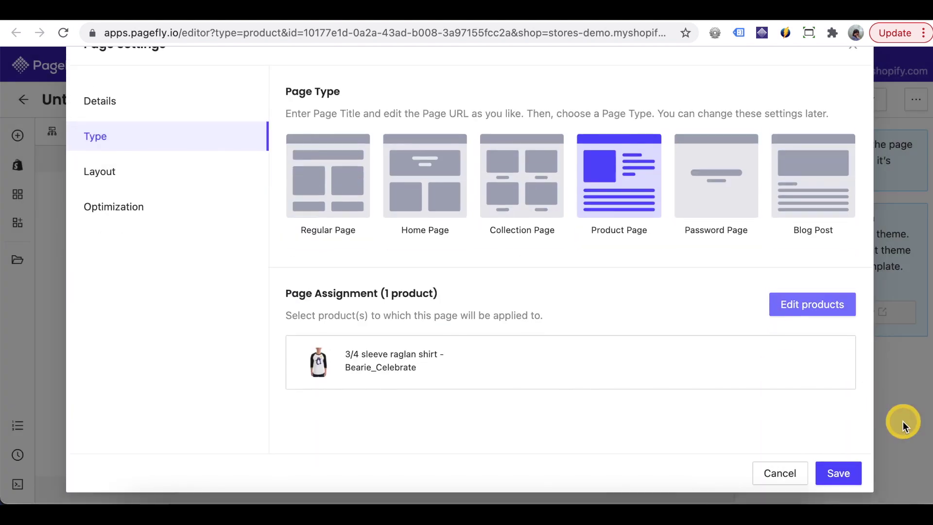
click(839, 474)
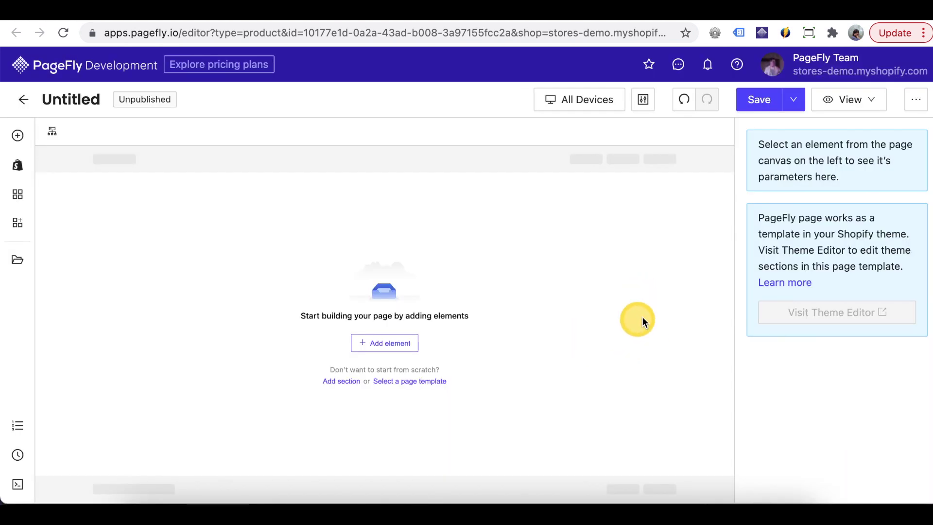
Browse the Product Page templates in the gallery, then cancel without applying one.
click(914, 100)
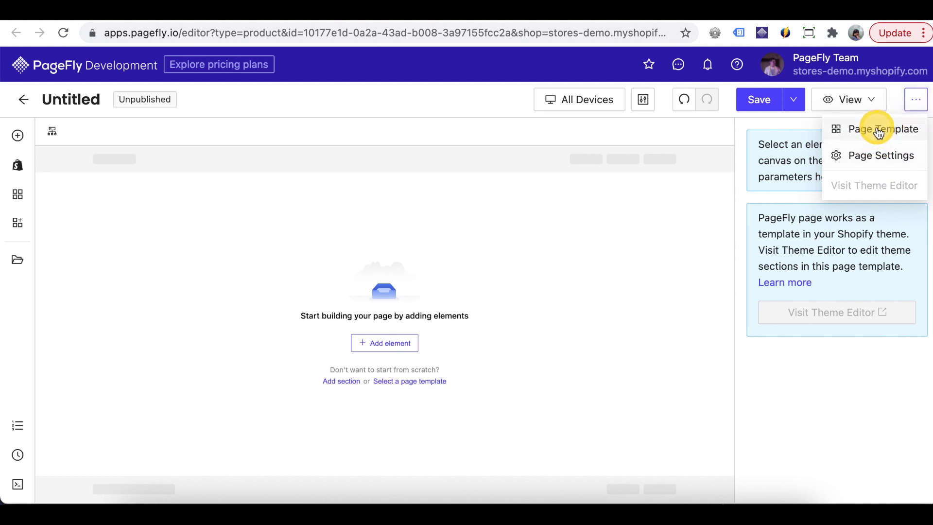
click(879, 131)
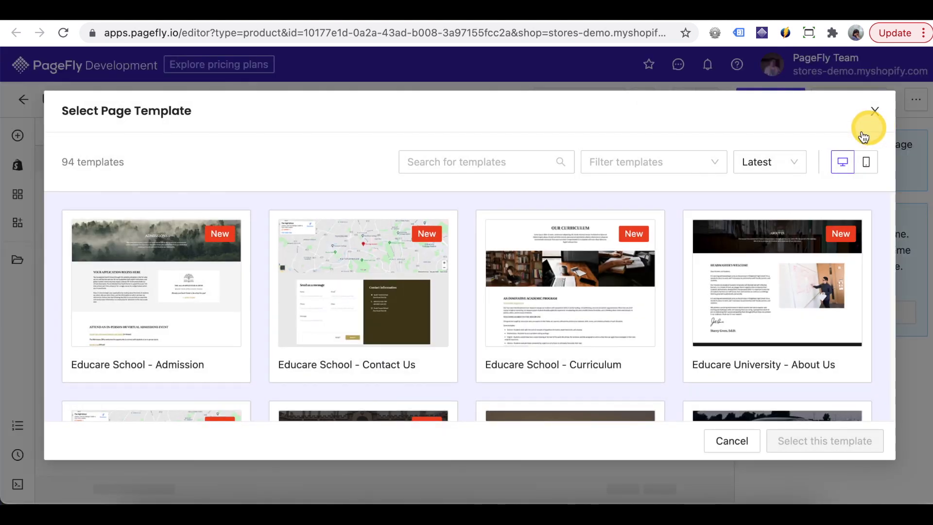
click(678, 159)
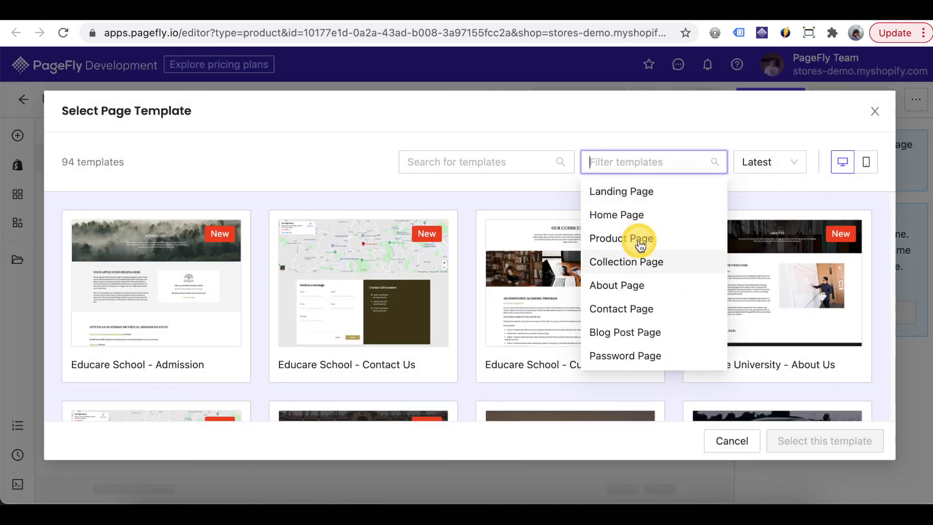
click(634, 239)
scroll(739, 311, down, 8)
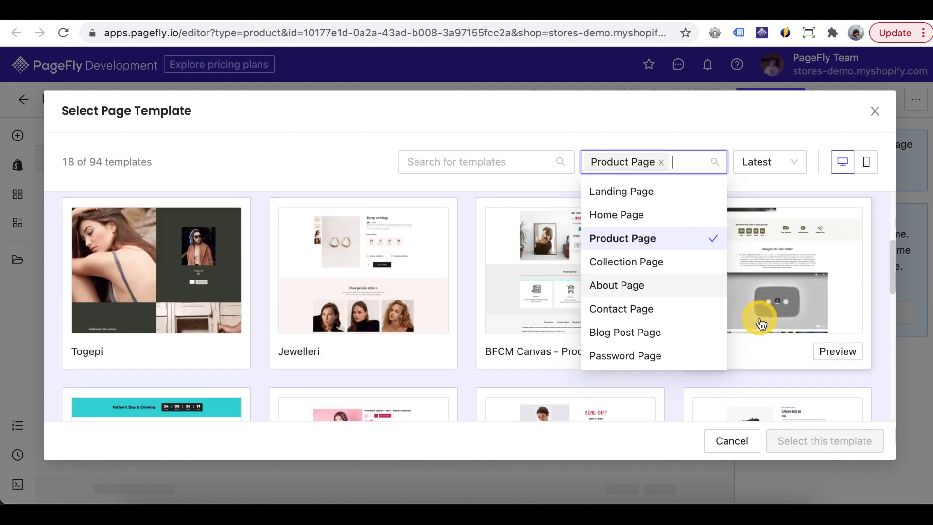
scroll(751, 340, up, 2)
click(733, 444)
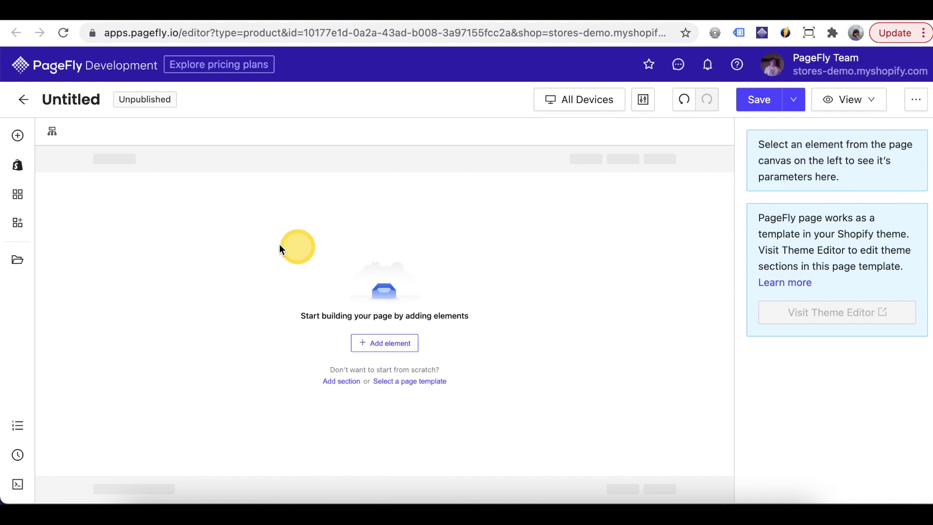
Add a Product Details element with a 1/2 two-column layout below it.
click(17, 166)
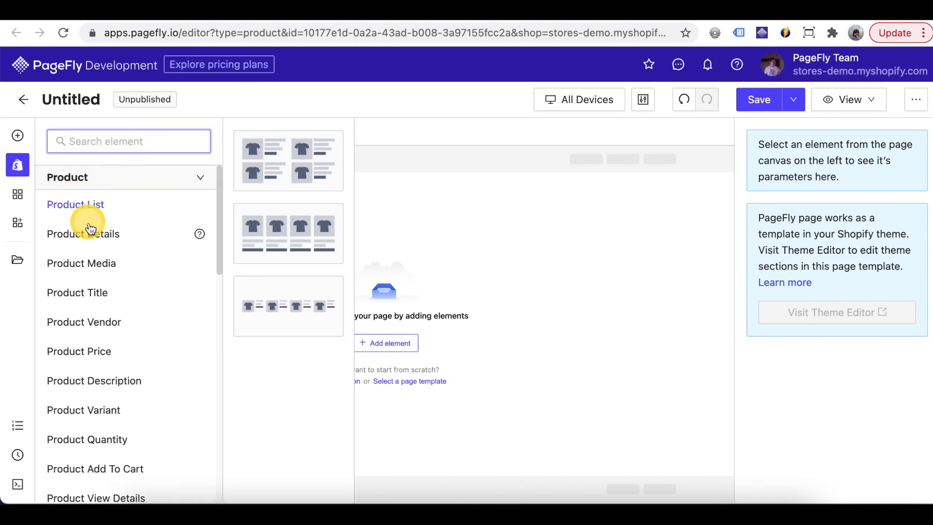
drag(271, 163, 426, 307)
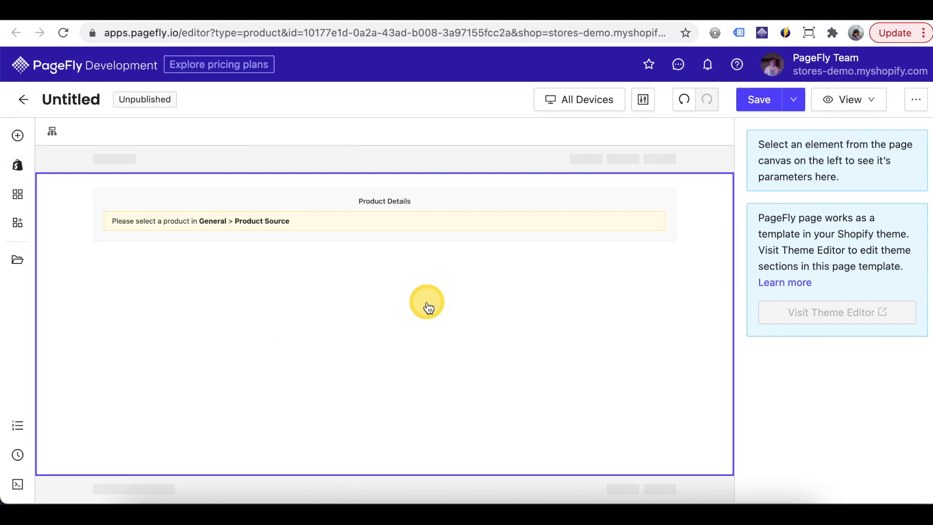
click(17, 135)
mouse_move(72, 202)
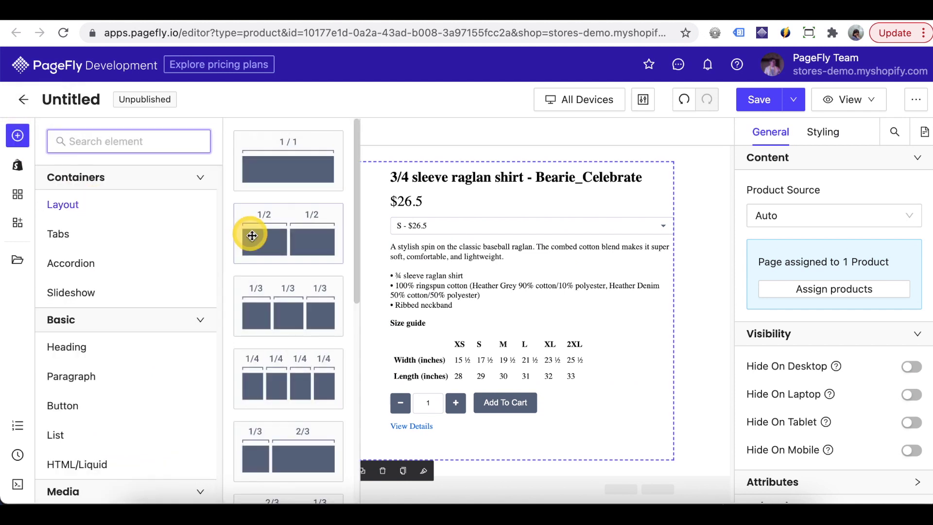
drag(250, 233, 491, 470)
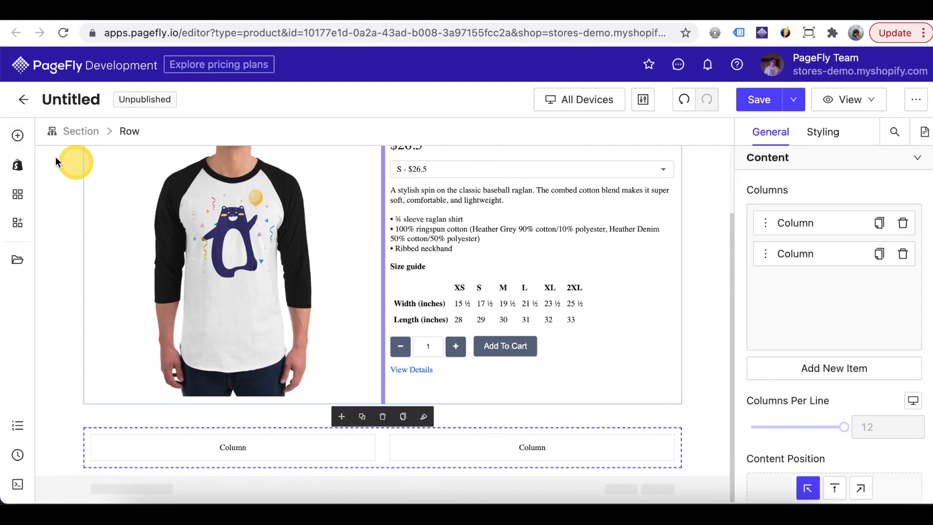
click(19, 138)
Place a Heading and a Paragraph in the row's left column.
drag(71, 349, 233, 448)
click(27, 146)
mouse_move(58, 377)
drag(323, 208, 228, 453)
click(17, 136)
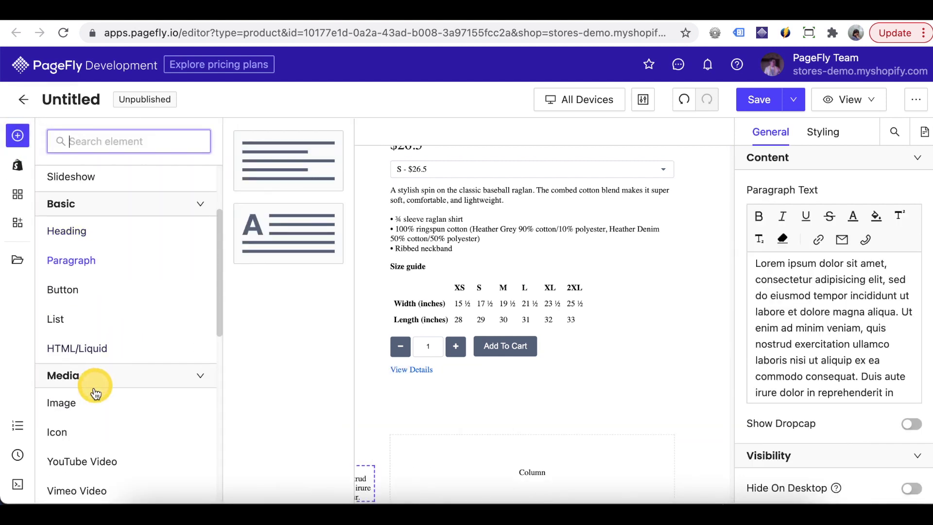
Put an Image showing the lista-3 photo in the right column.
mouse_move(72, 403)
drag(88, 406, 512, 461)
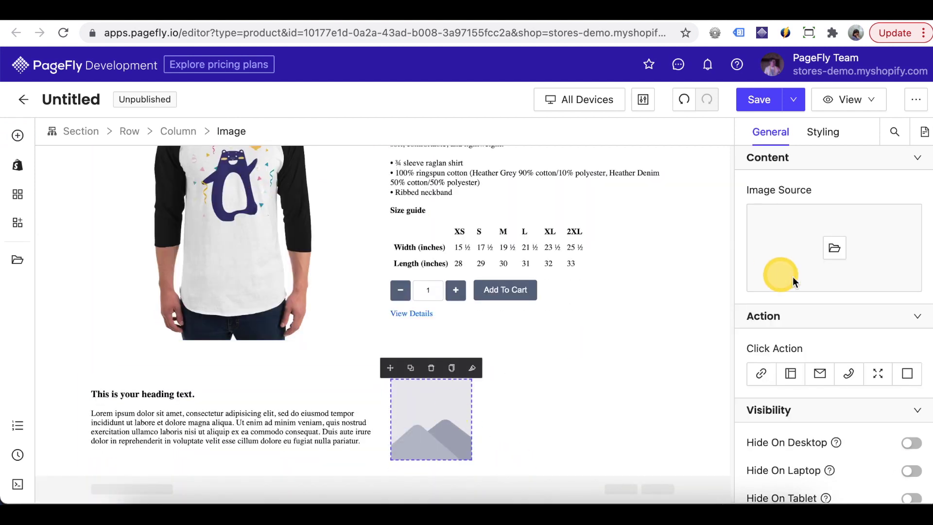
click(833, 255)
scroll(821, 362, down, 12)
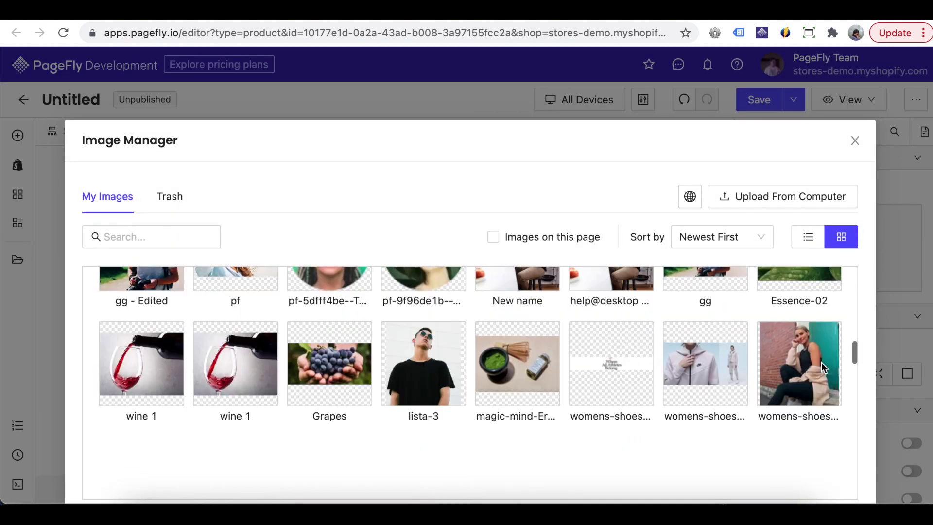
click(438, 356)
click(841, 465)
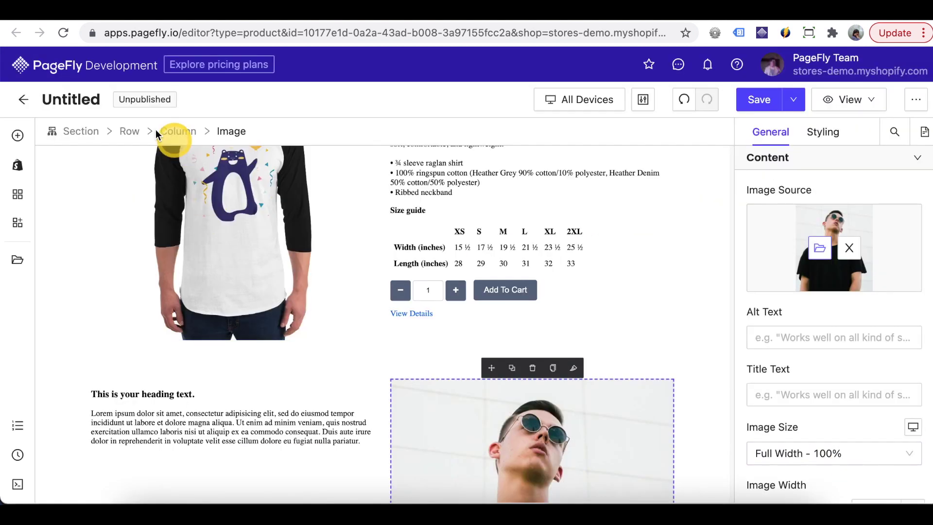
Set the row's Content Position to center-center.
click(130, 131)
scroll(808, 358, down, 2)
click(834, 428)
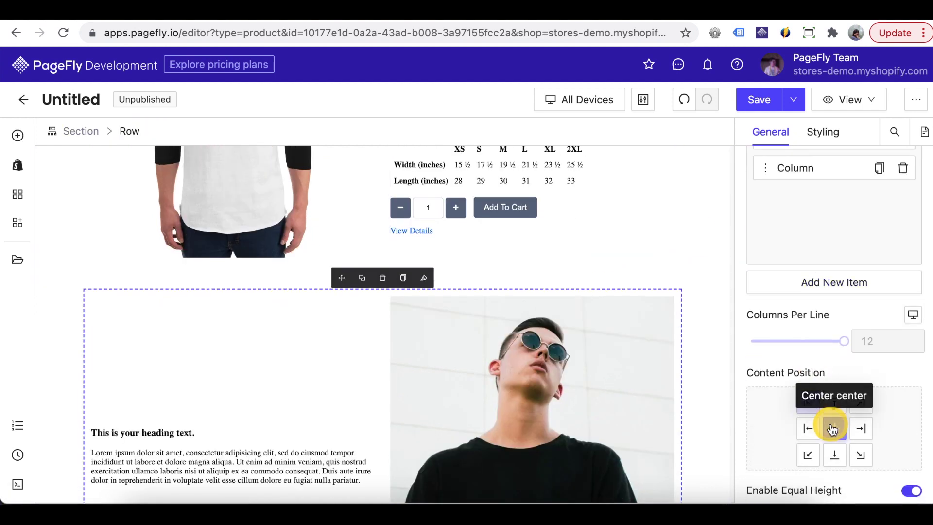
scroll(678, 404, down, 2)
click(706, 406)
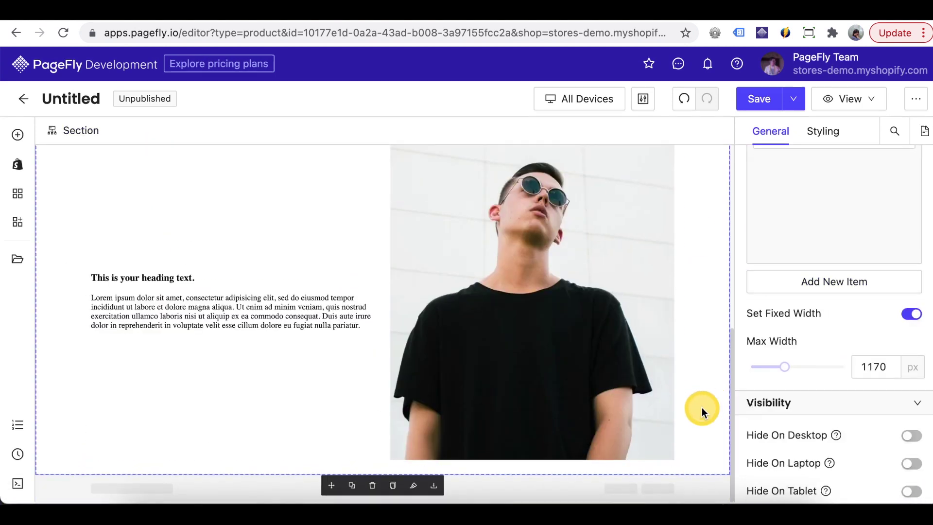
Add a YouTube Video element below the image and paste the YouTube link as its URL.
click(18, 136)
text(vid)
key(BackSpace)
key(BackSpace)
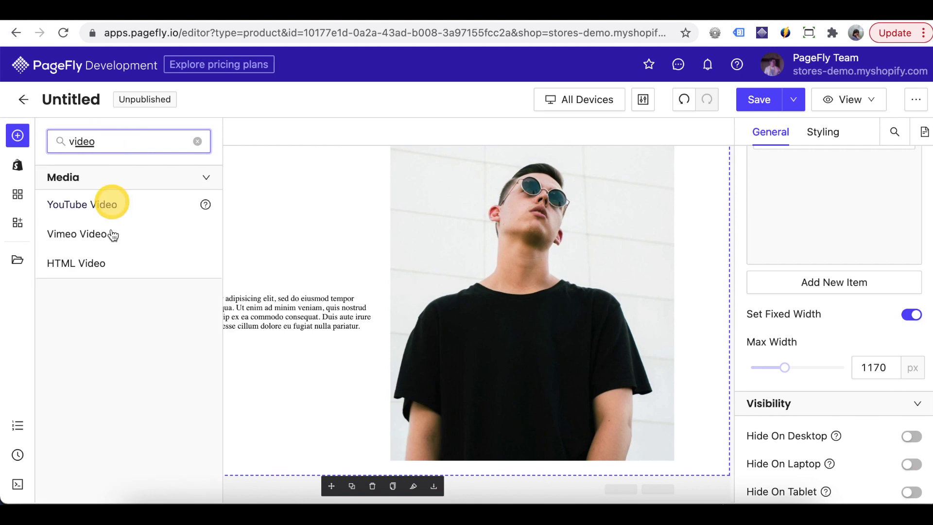
drag(119, 208, 529, 458)
triple_click(833, 216)
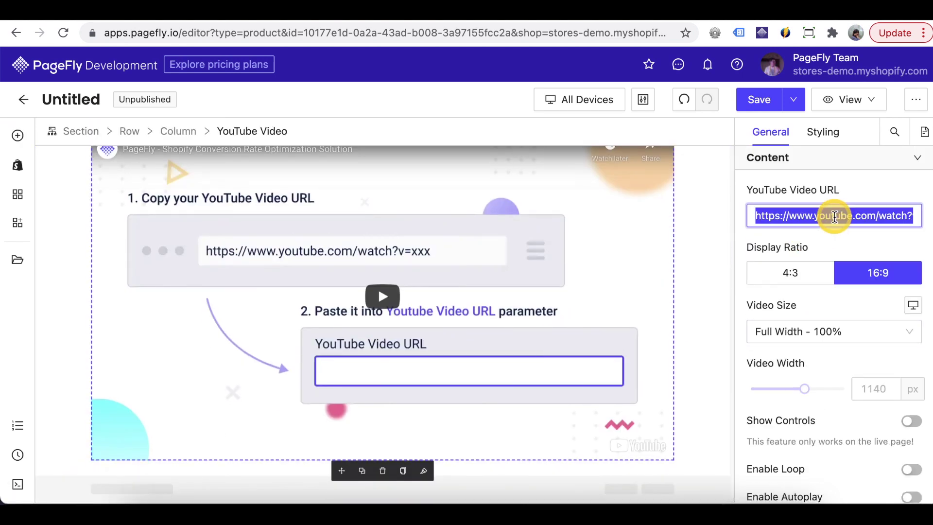
text(https://youtu.be/pm-l8IAgt7c)
Bring up the Save & Publish options for the page.
click(721, 238)
scroll(720, 240, up, 15)
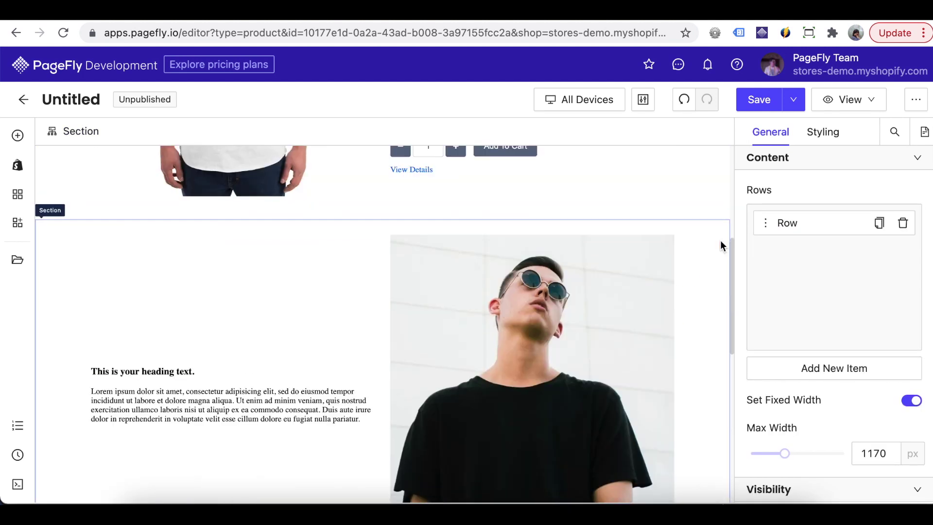
click(793, 99)
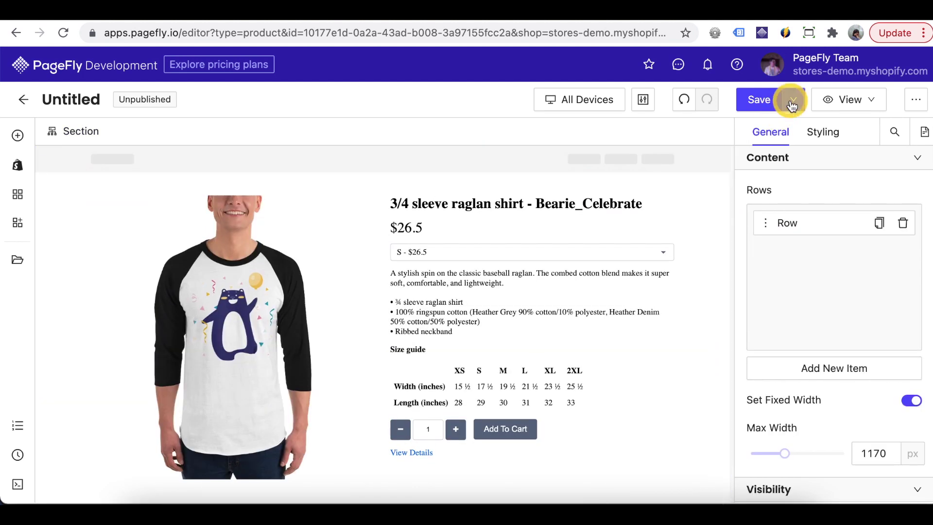
Publish the page titled 'Product page' for the Bearie_Celebrate raglan shirt.
click(758, 133)
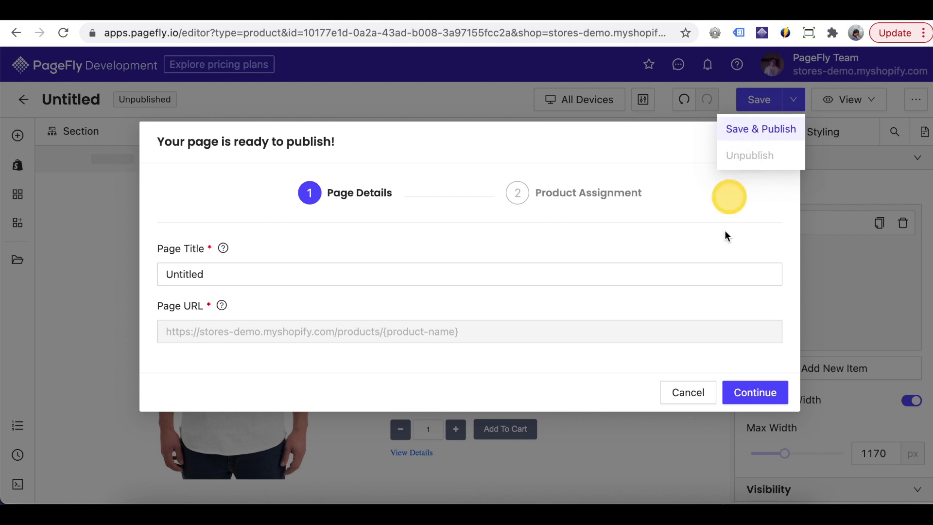
click(452, 276)
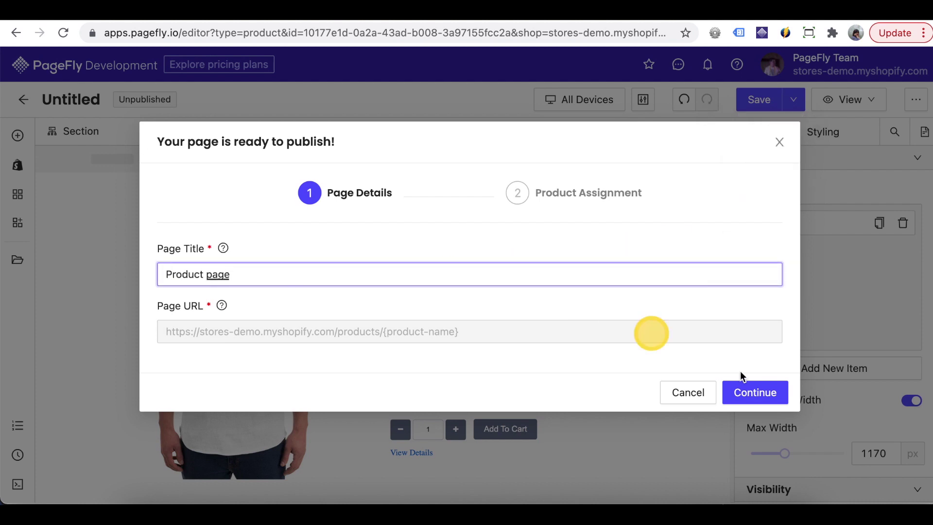
click(762, 388)
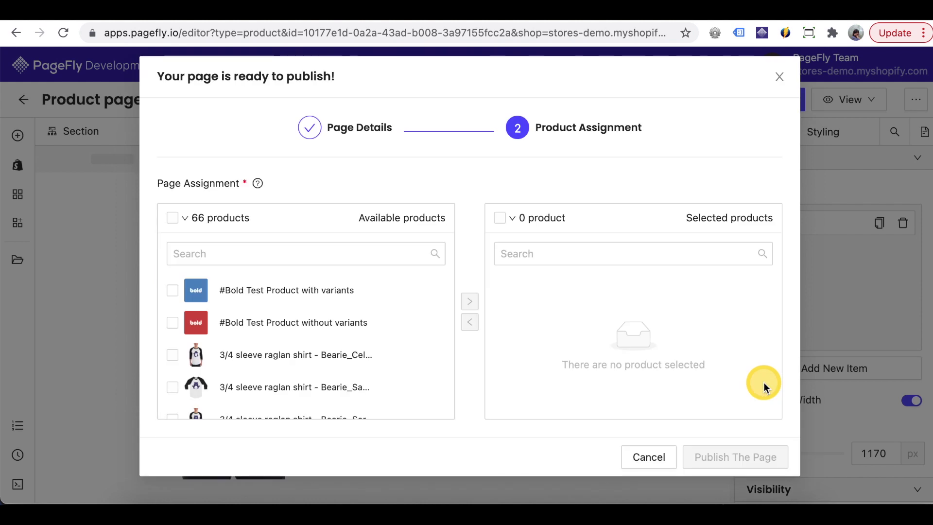
click(292, 355)
click(469, 302)
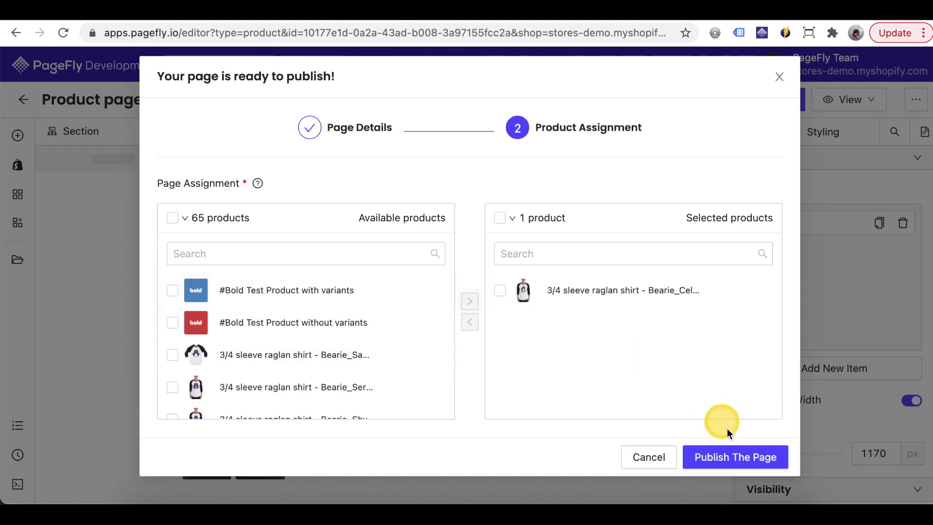
click(736, 459)
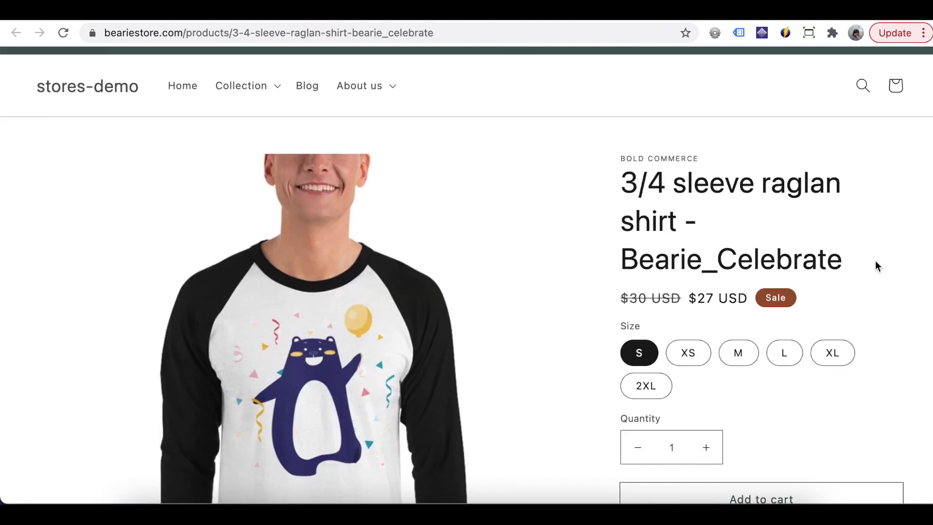
Scroll the live shirt page past the theme's product details to the PageFly section.
scroll(899, 419, down, 15)
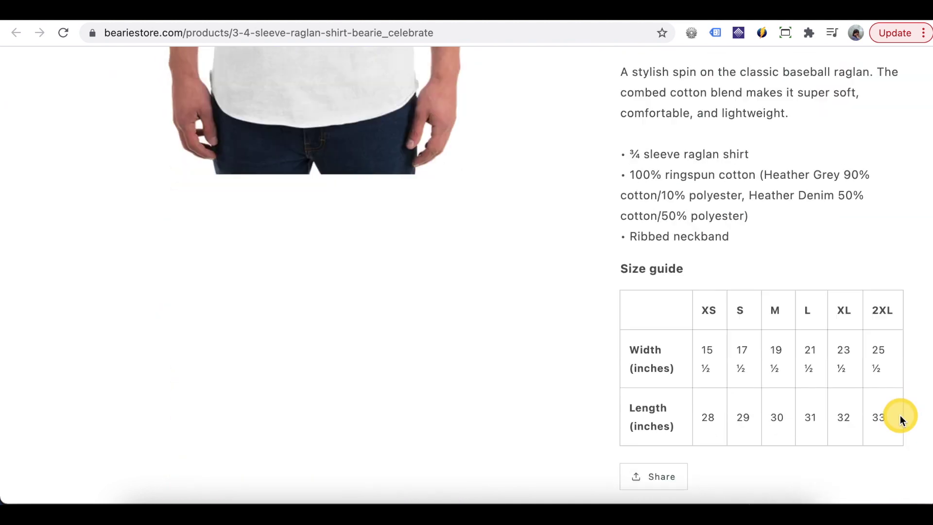
scroll(899, 419, down, 10)
scroll(899, 418, up, 1)
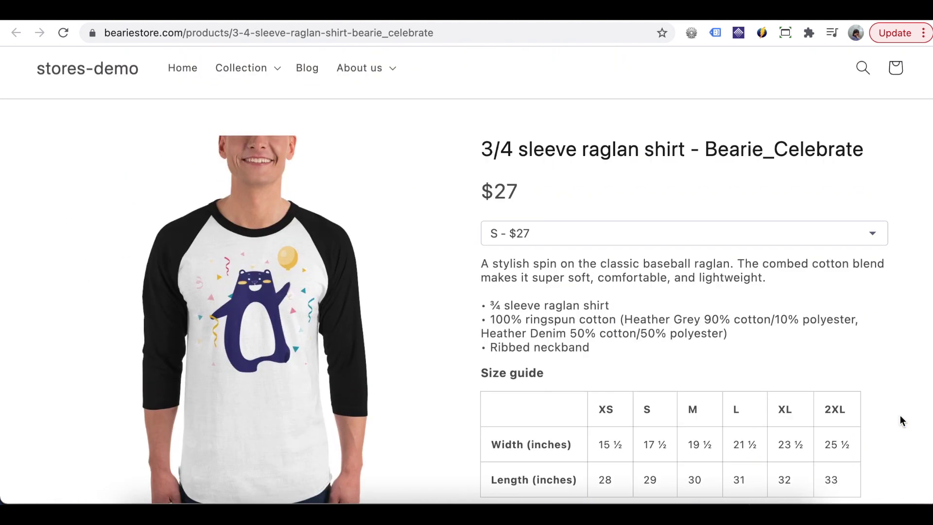
scroll(900, 418, down, 7)
scroll(900, 415, down, 13)
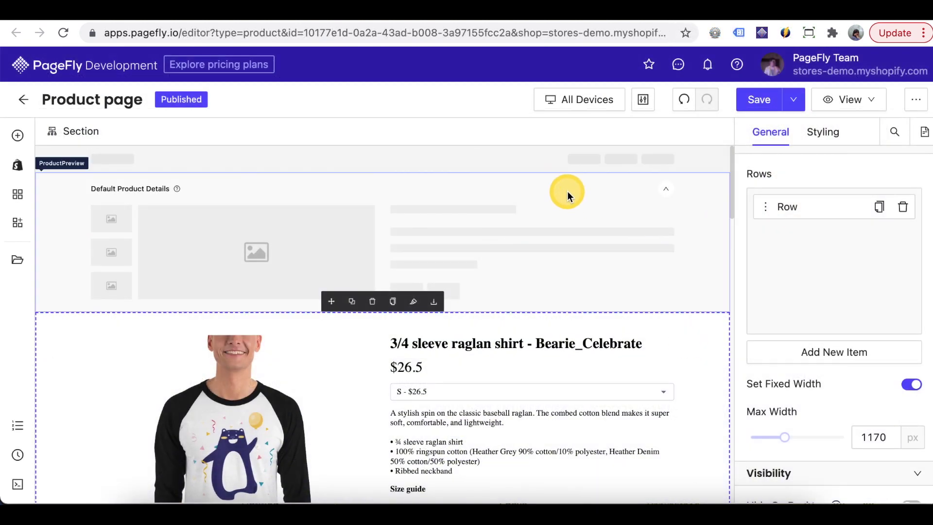
Set Default product Details to Hide in the page Layout settings and save.
click(567, 191)
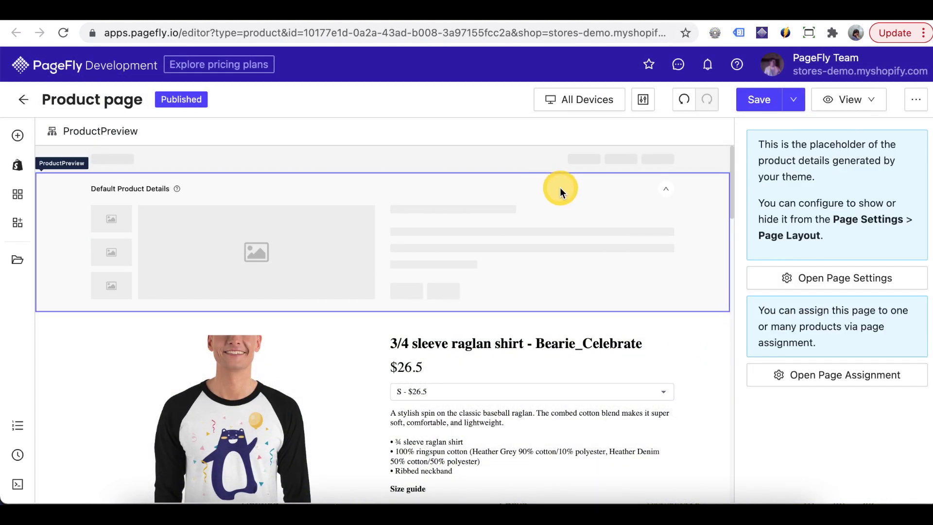
click(845, 284)
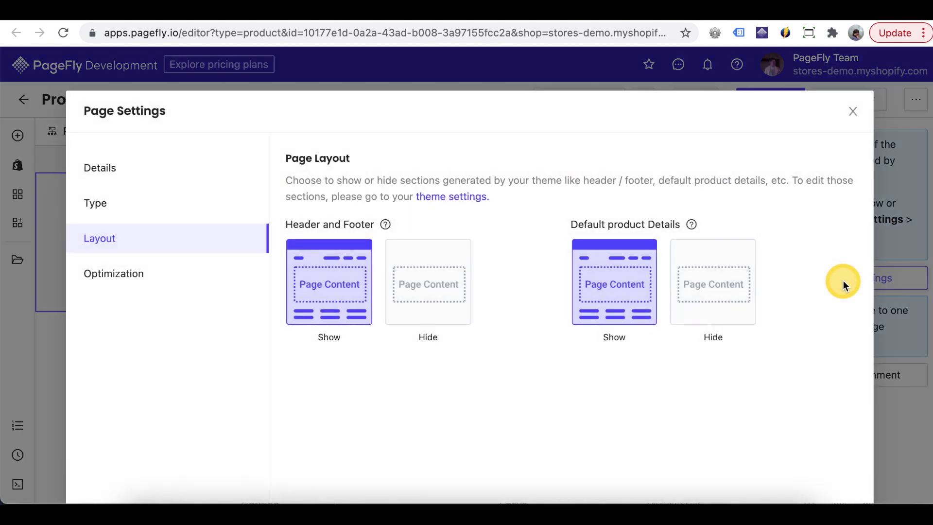
click(712, 293)
scroll(890, 407, down, 2)
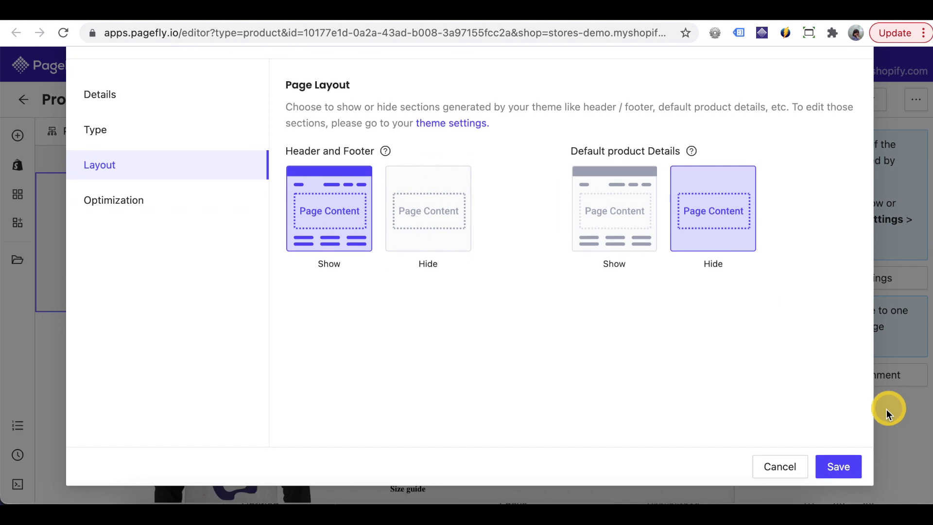
click(844, 465)
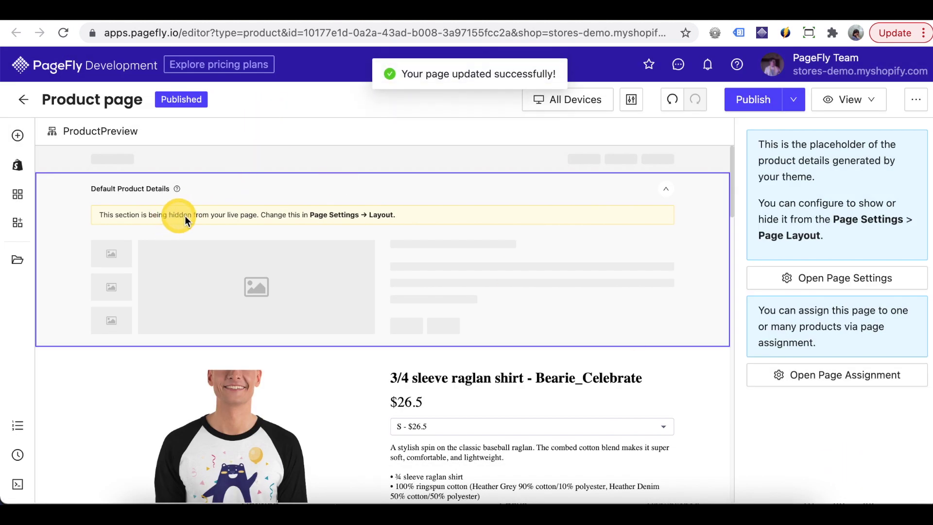
scroll(403, 399, down, 2)
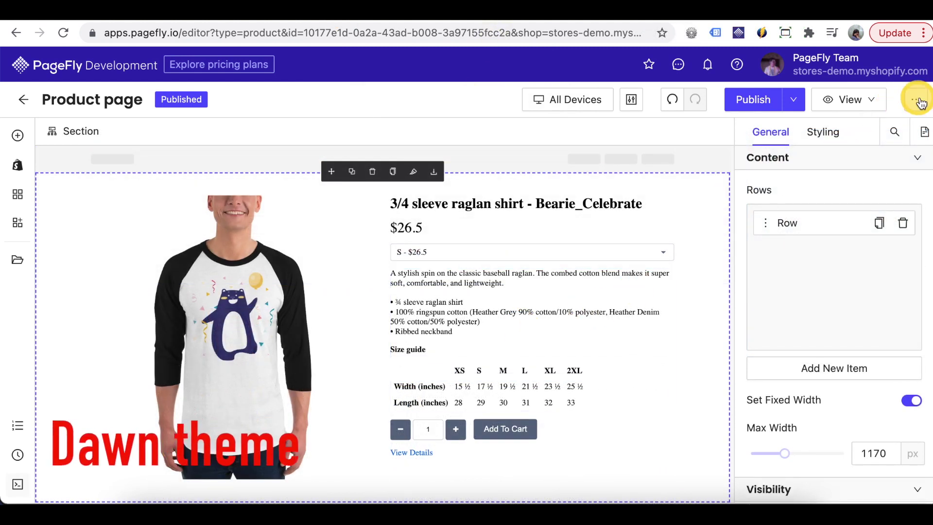
Open the PageFly product template in the Shopify theme editor via Visit Theme Editor.
click(917, 100)
click(878, 189)
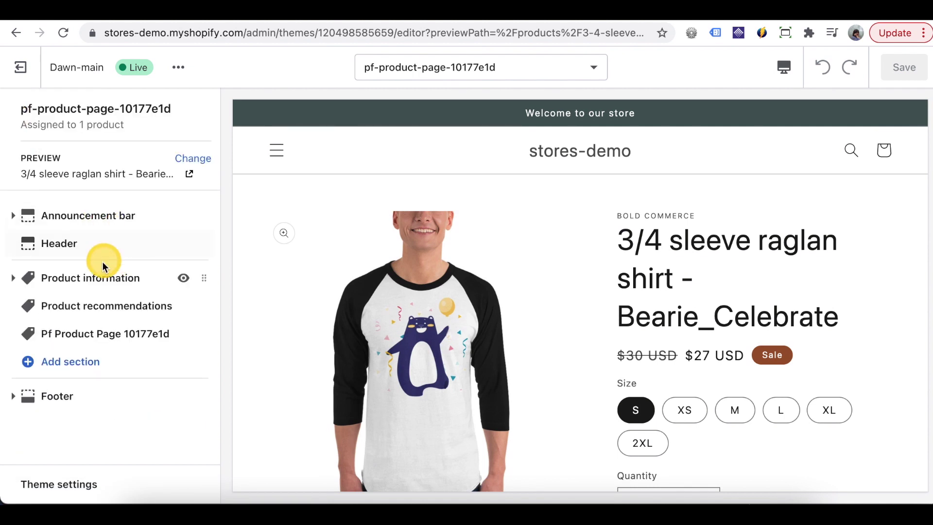
scroll(365, 291, down, 15)
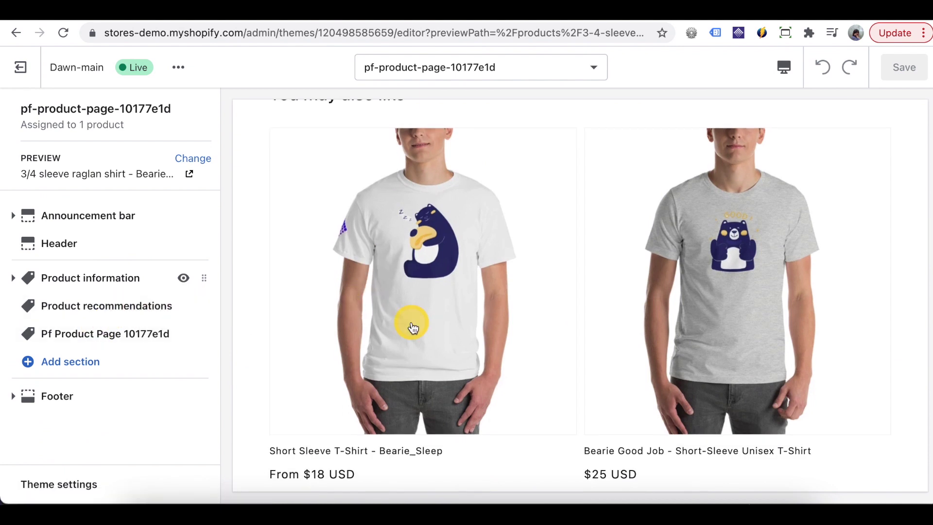
scroll(413, 327, down, 10)
scroll(412, 327, up, 2)
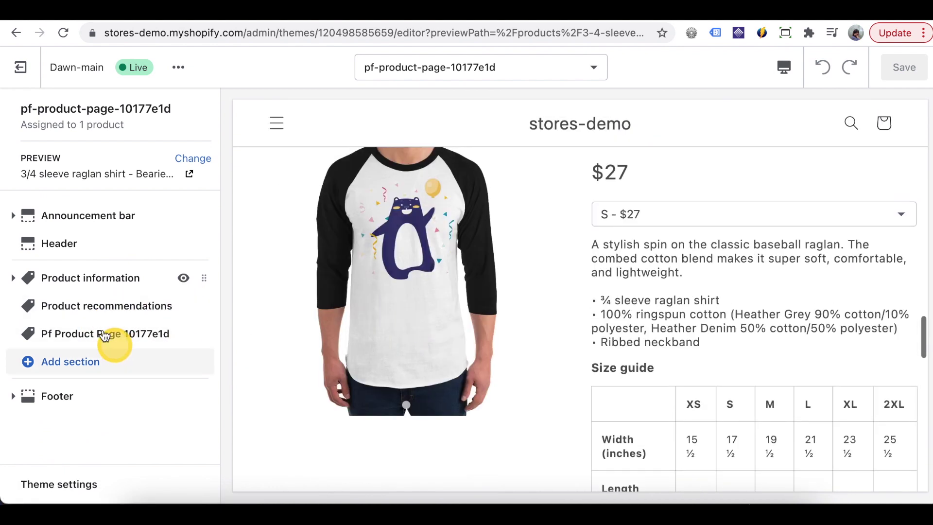
Hide the Product information and Product recommendations sections, save, and reload the storefront.
click(184, 278)
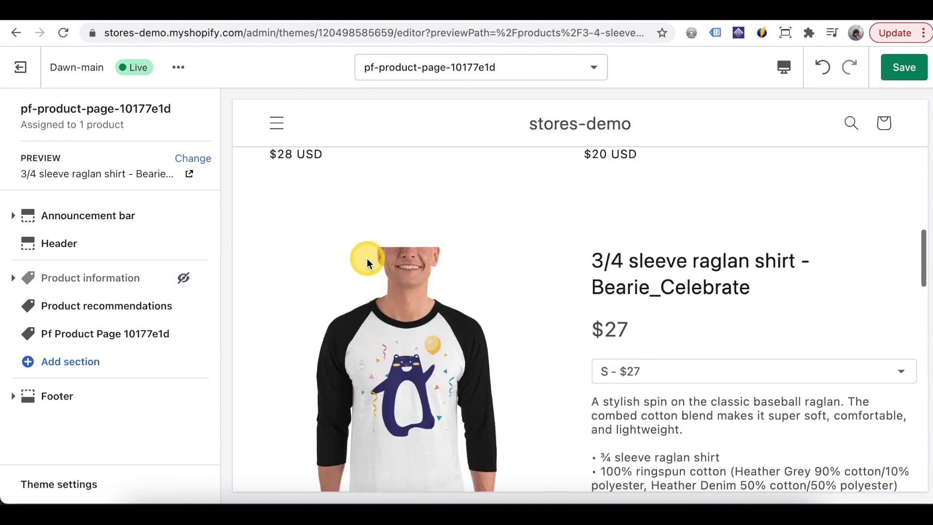
scroll(364, 260, up, 5)
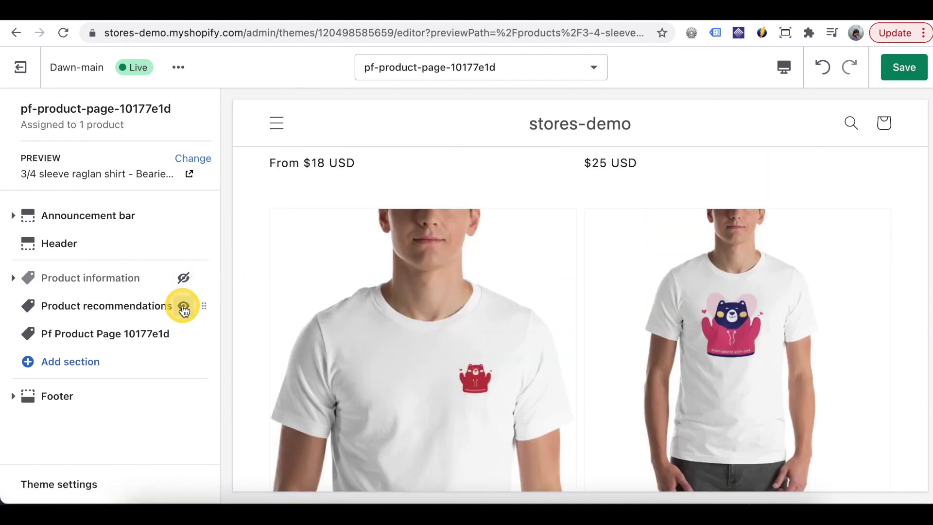
click(184, 307)
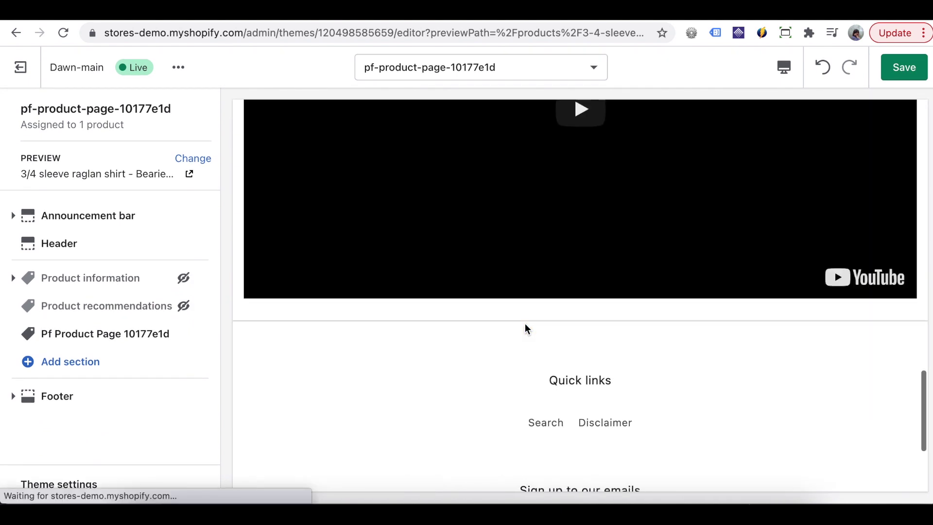
scroll(525, 322, up, 5)
click(842, 120)
click(897, 70)
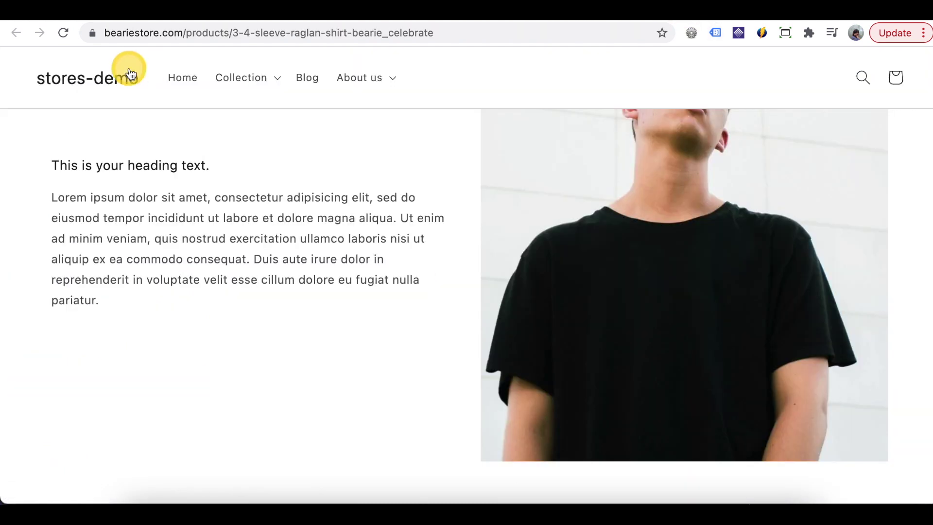
click(67, 33)
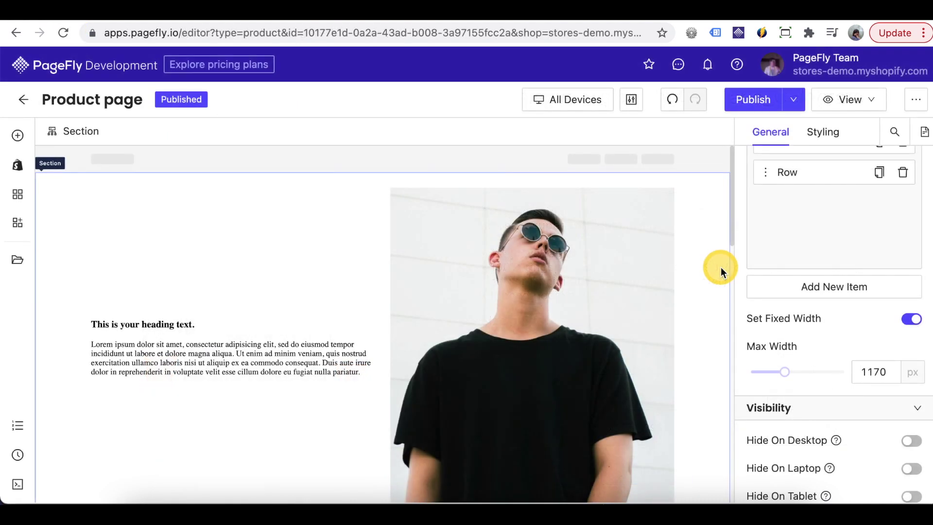
Scroll through the PageFly product page design down to the testimonial cards.
scroll(702, 382, down, 2)
scroll(702, 383, down, 15)
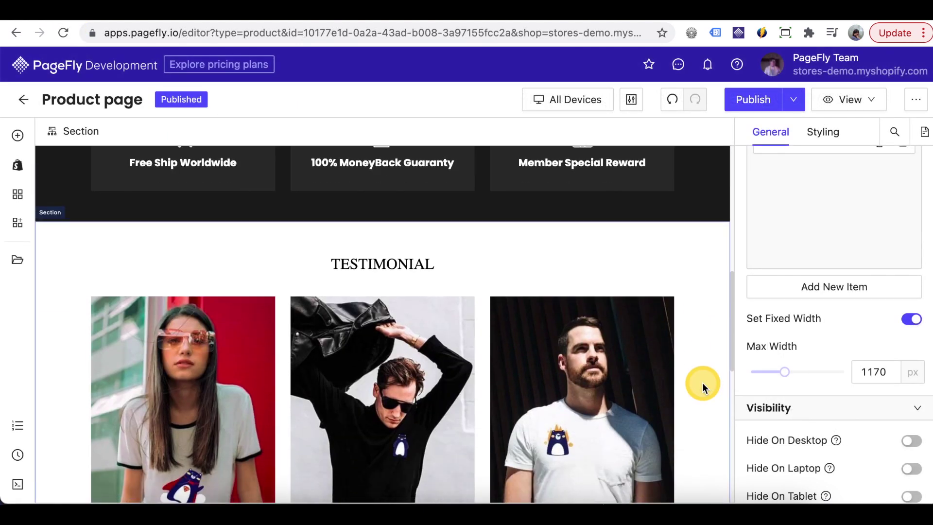
scroll(701, 382, down, 2)
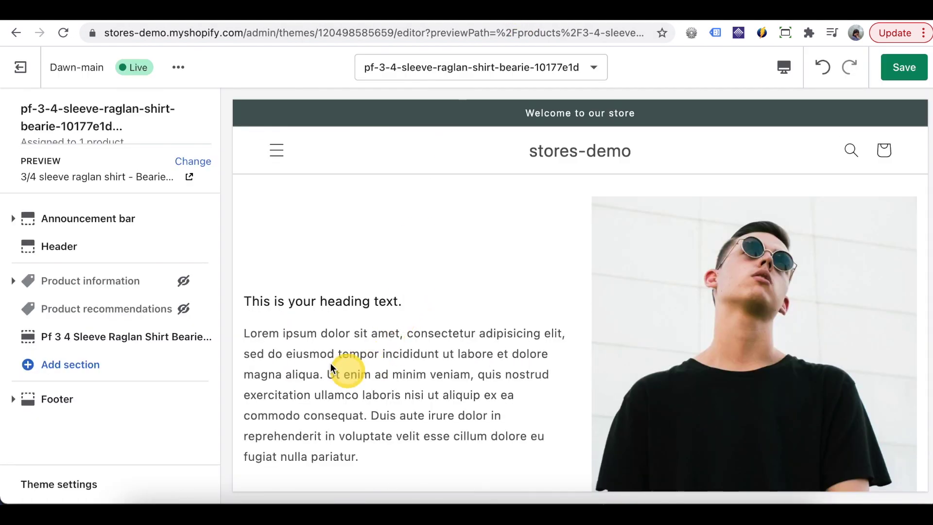
Unhide Product recommendations, move the Pf 3 4 Sleeve Raglan Shirt section above it, and save.
click(189, 309)
scroll(515, 348, down, 5)
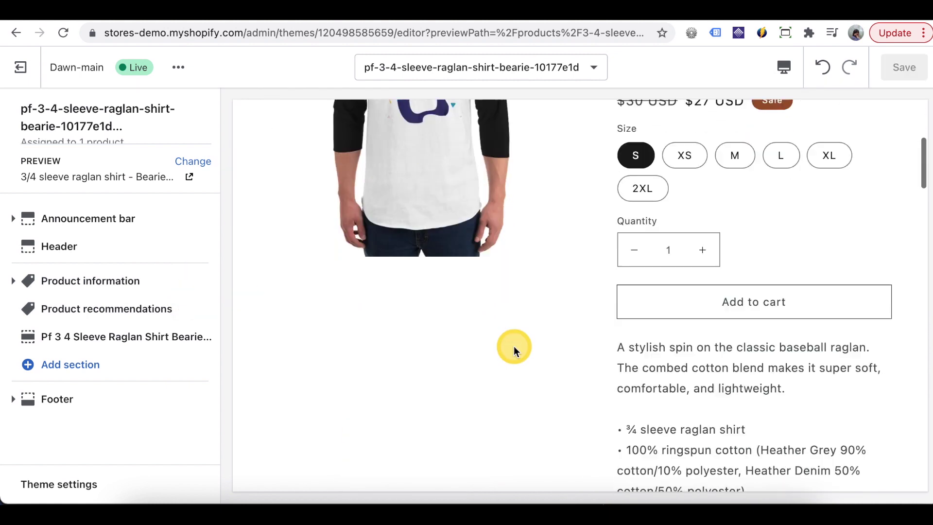
scroll(514, 350, down, 10)
scroll(515, 352, up, 8)
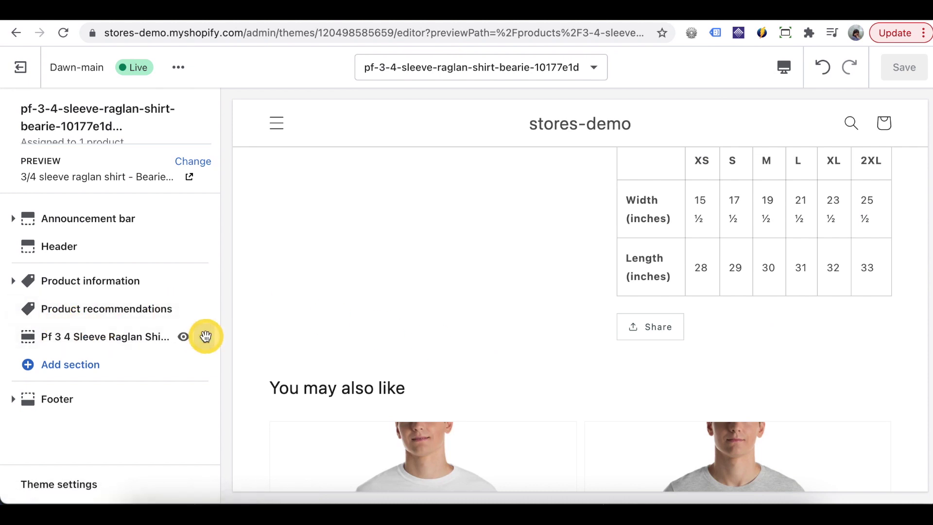
drag(206, 336, 198, 300)
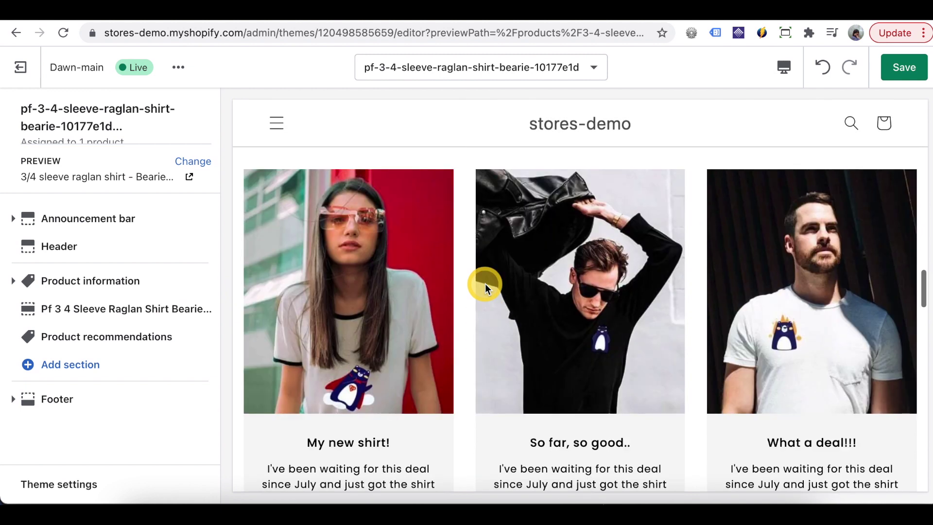
scroll(485, 284, up, 15)
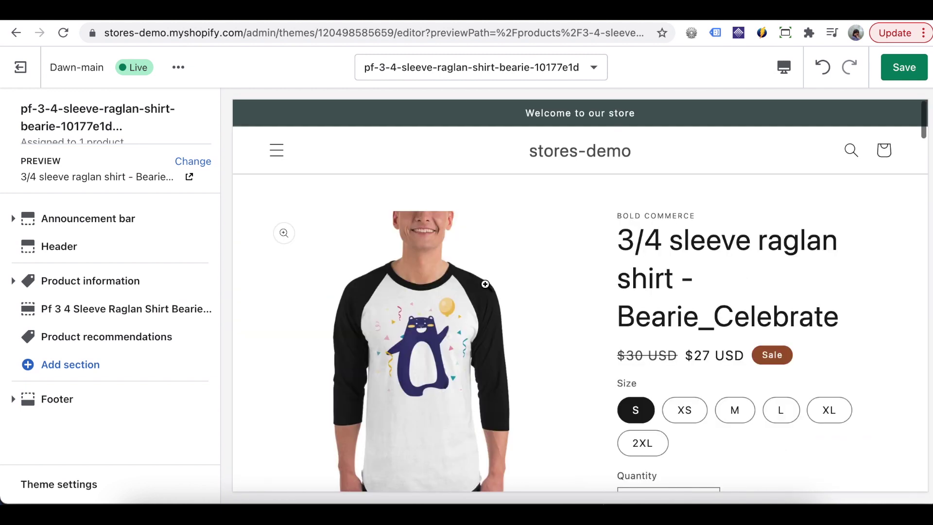
click(903, 73)
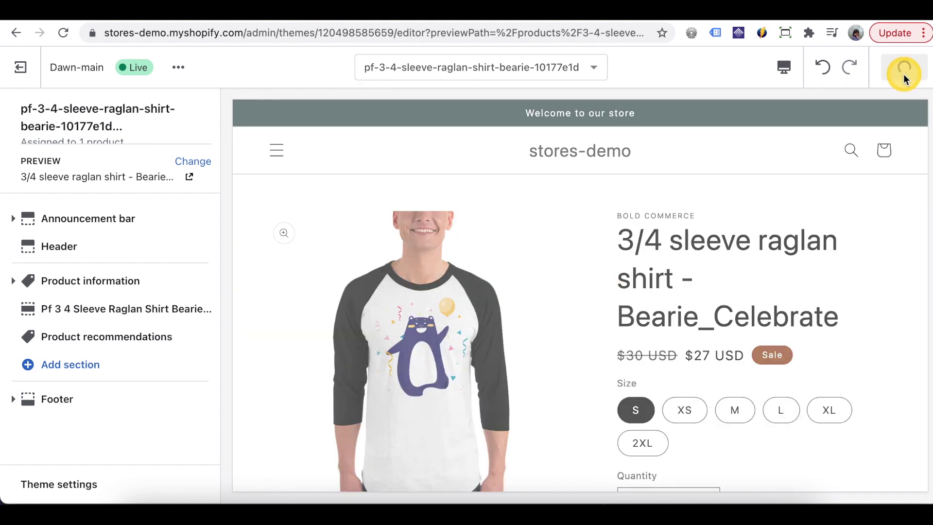
Reload the live raglan shirt page on beariestore.com and scroll down to 'You may also like'.
click(665, 14)
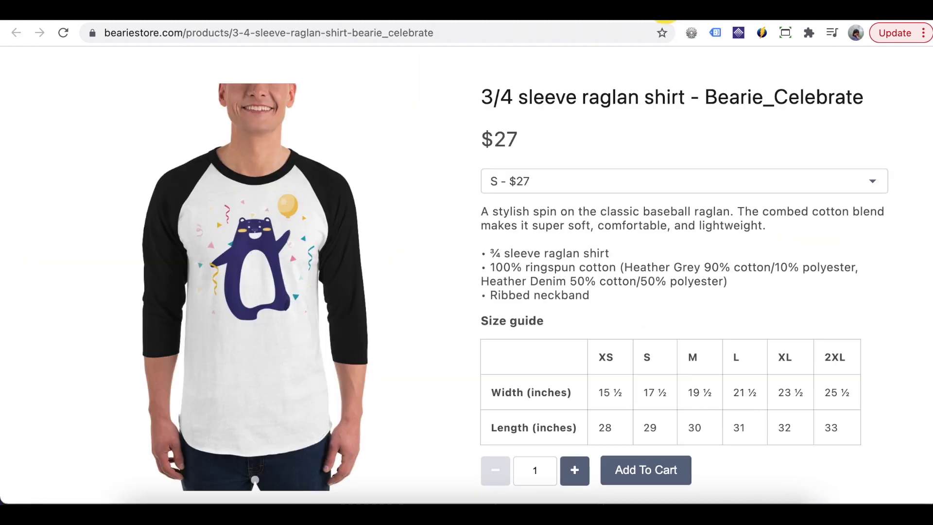
click(63, 33)
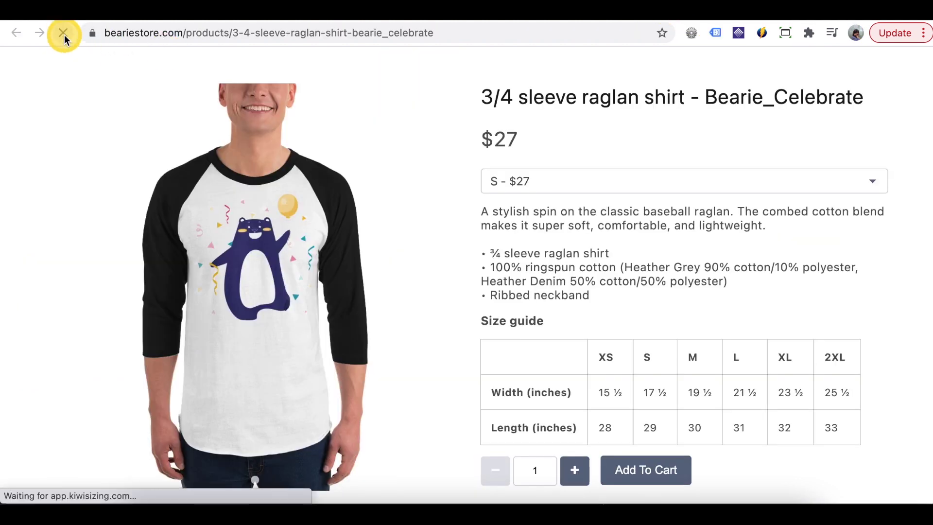
scroll(499, 258, down, 15)
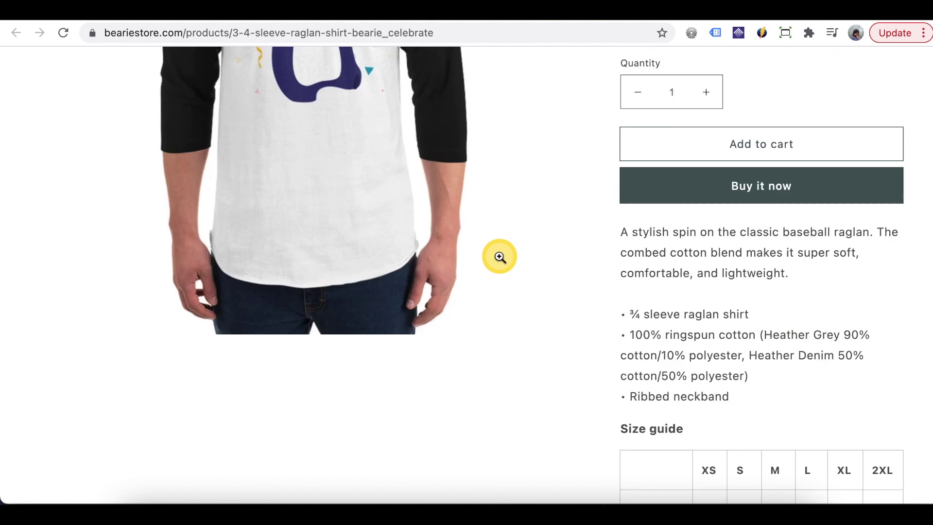
scroll(500, 257, down, 15)
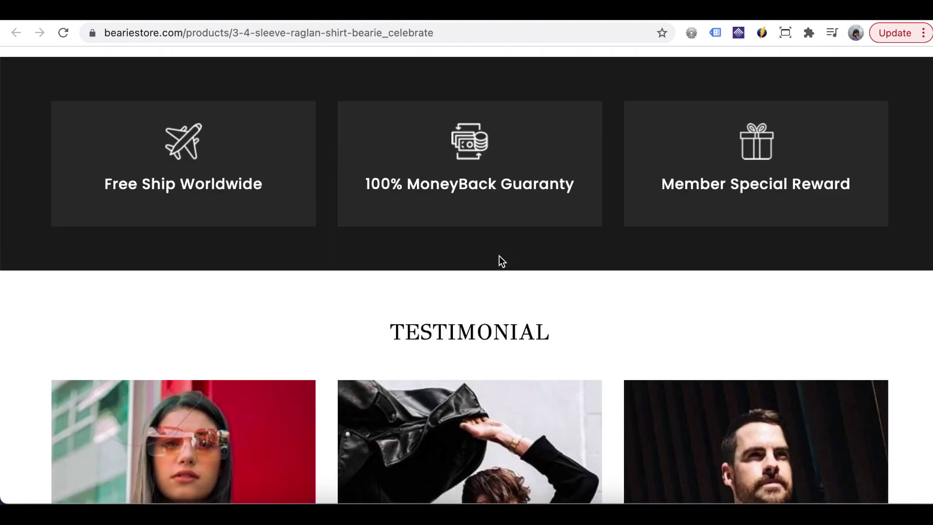
scroll(499, 256, down, 5)
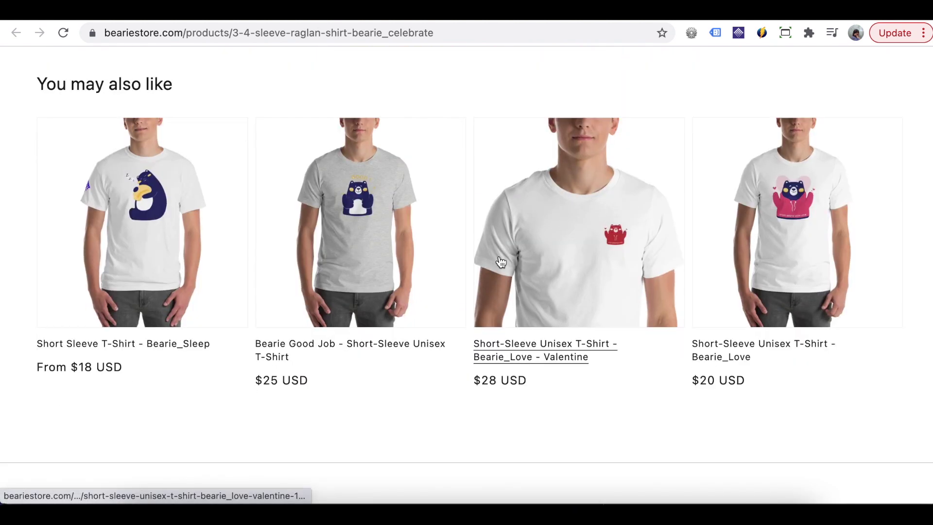